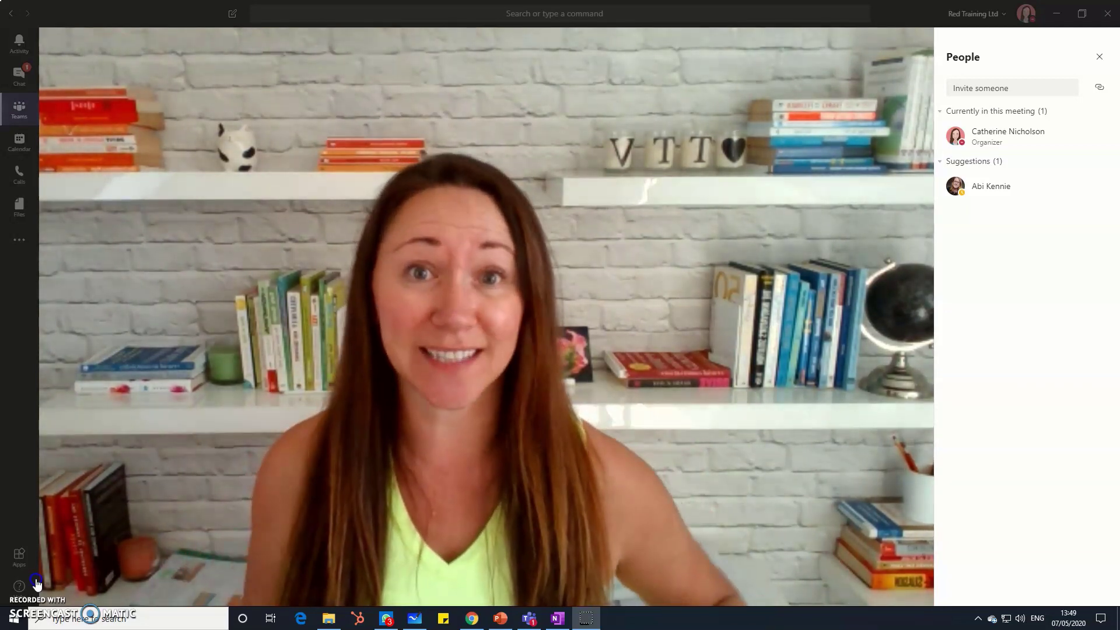
Share Microsoft Whiteboard in the Teams meeting, using it in Teams instead of the desktop app
mouse_move(168, 463)
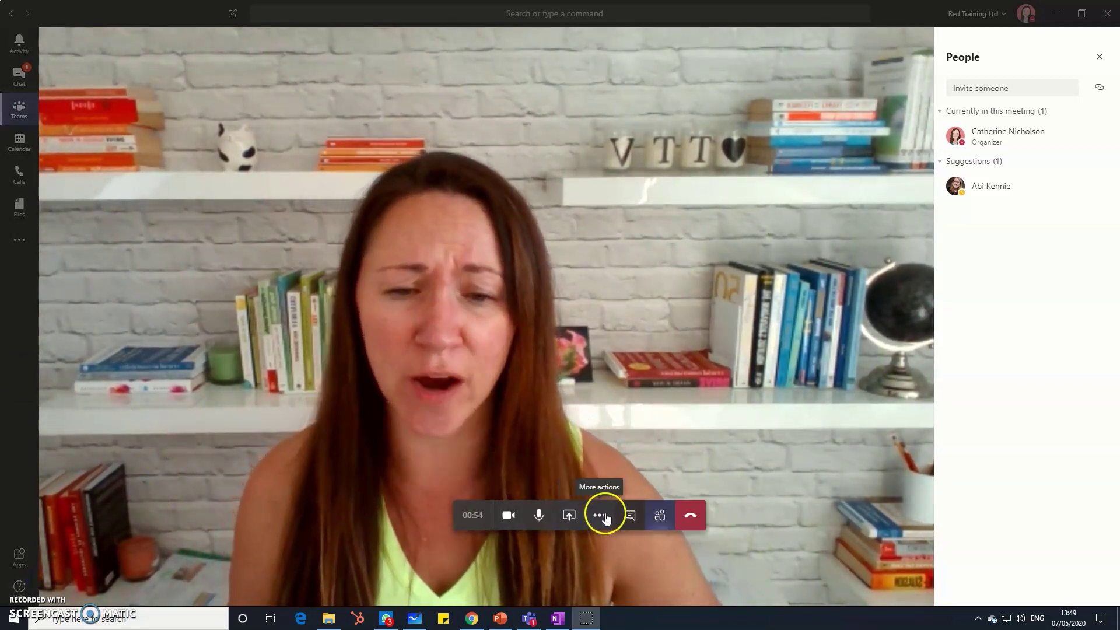
click(570, 517)
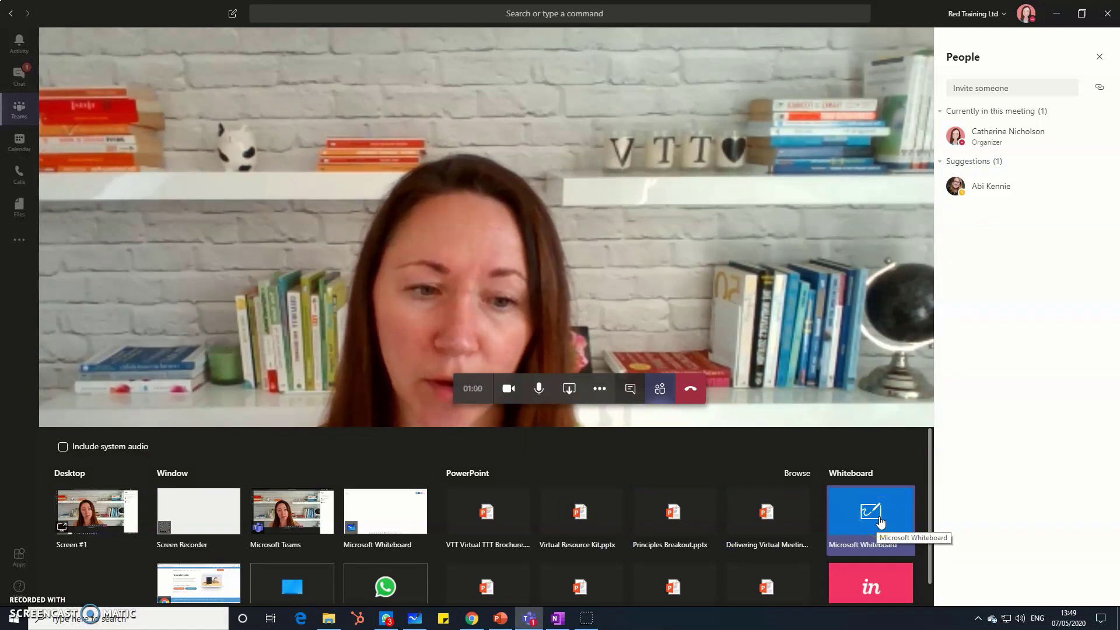
click(882, 521)
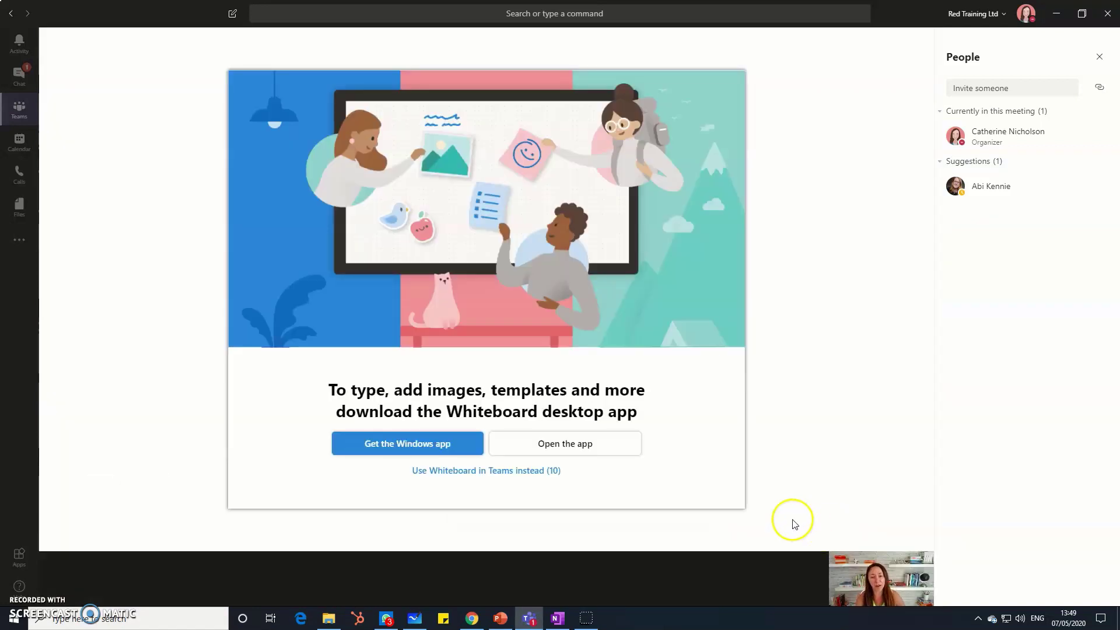
click(475, 471)
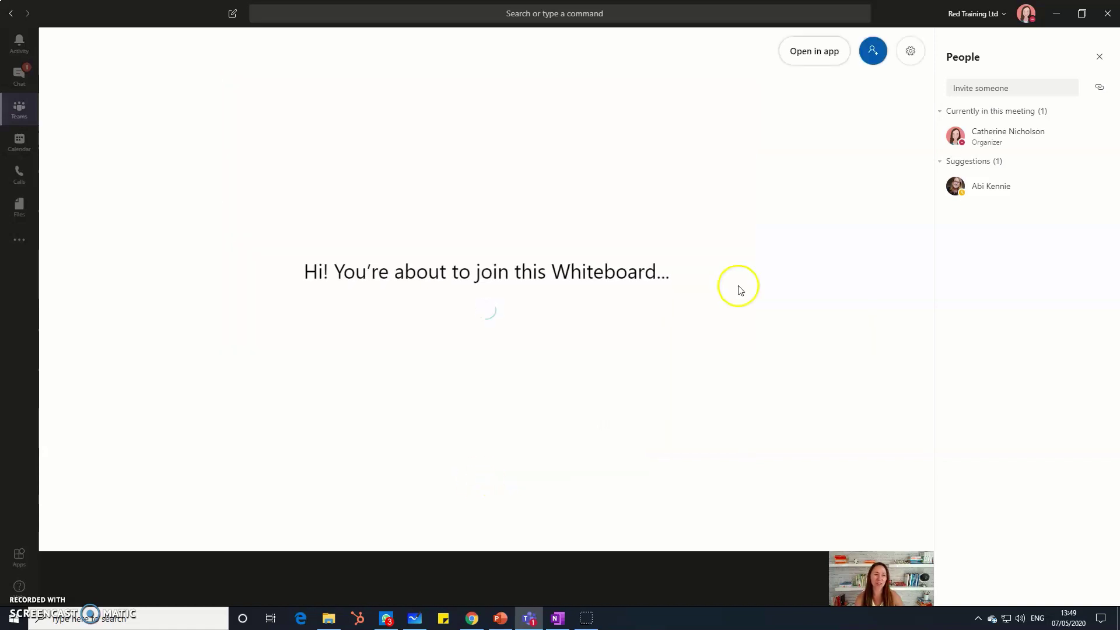
Close the People pane, pick the eraser and request opening the red-scribble board in the desktop app
click(1100, 56)
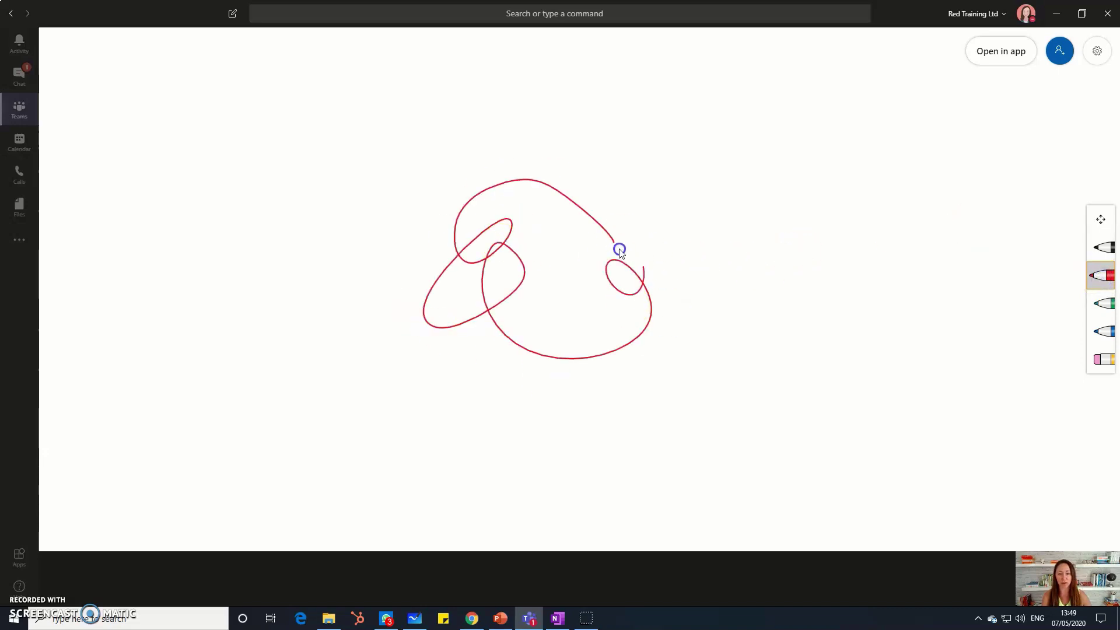
click(1101, 356)
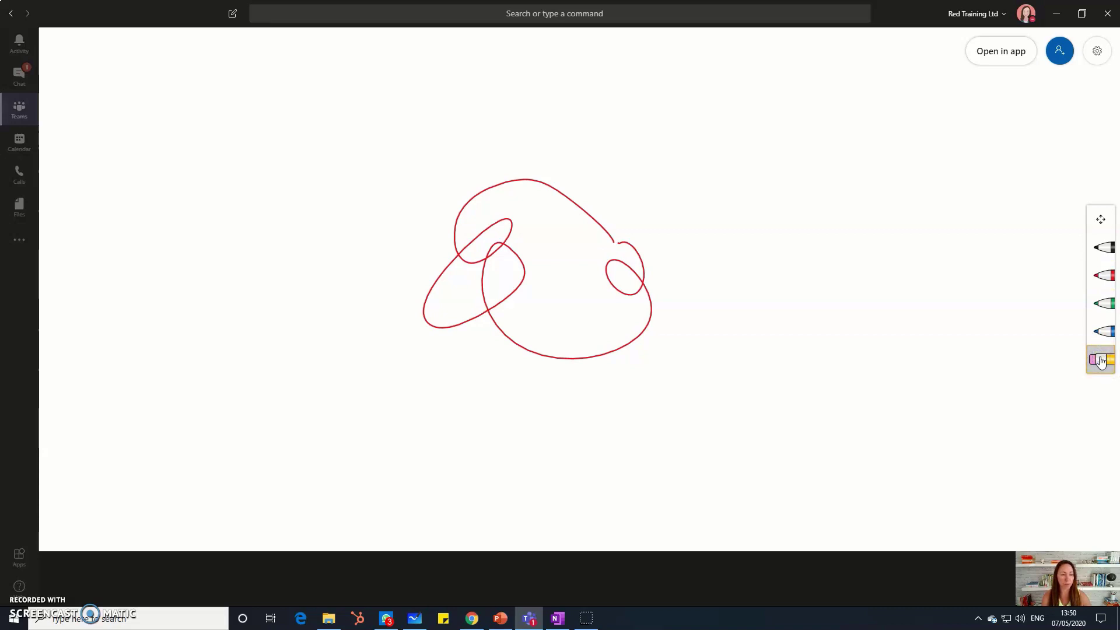
right_click(1101, 361)
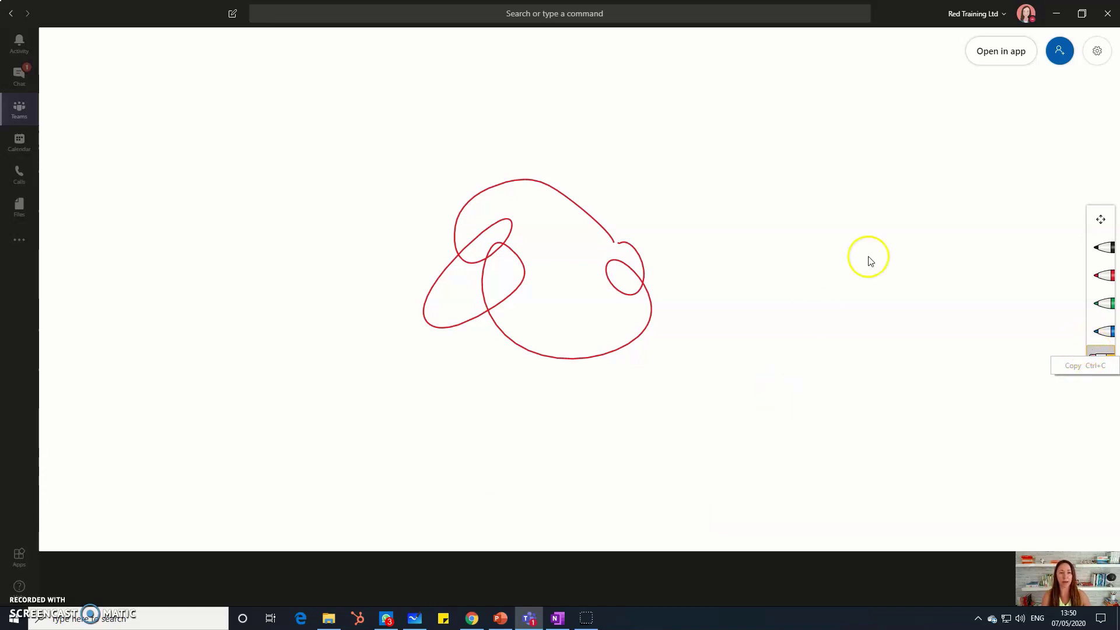
click(993, 53)
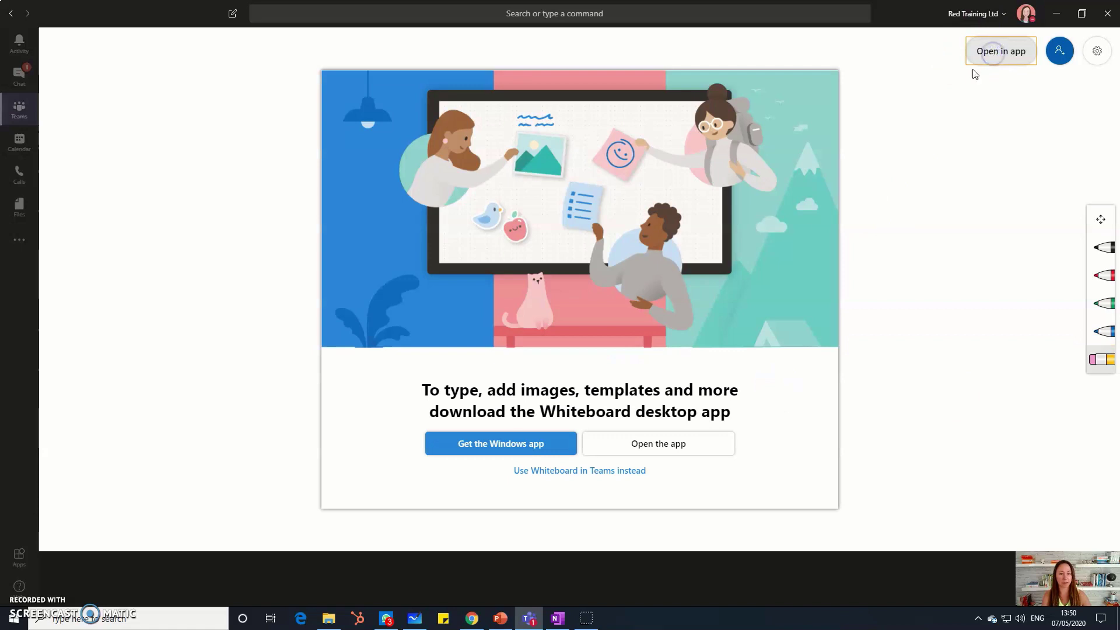
Launch the board in the Whiteboard desktop app and close the Invite pane
click(667, 445)
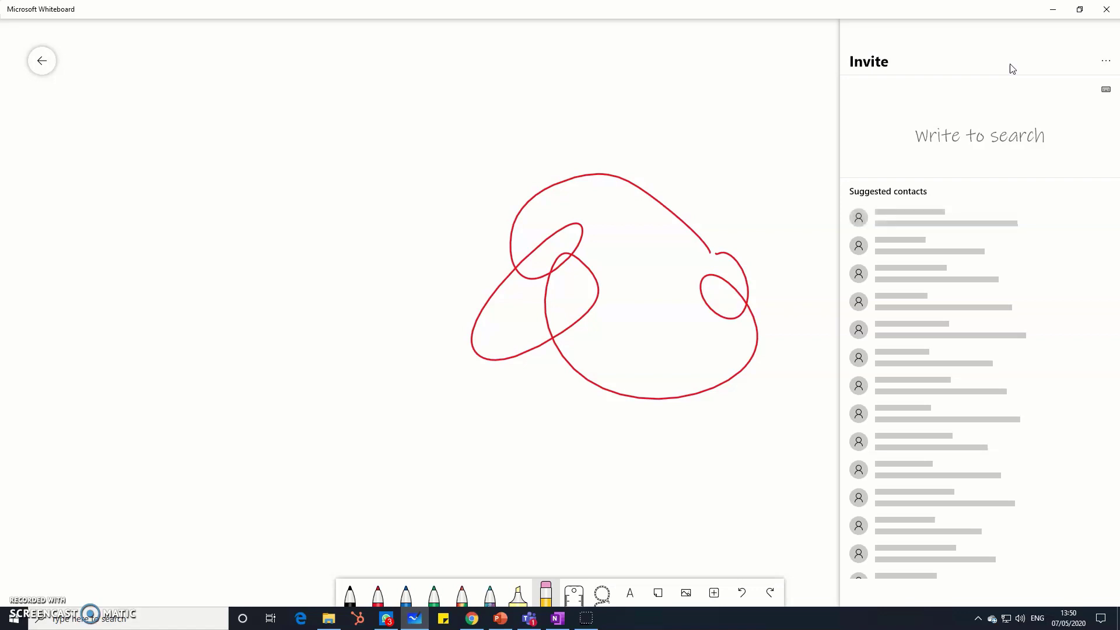
click(893, 294)
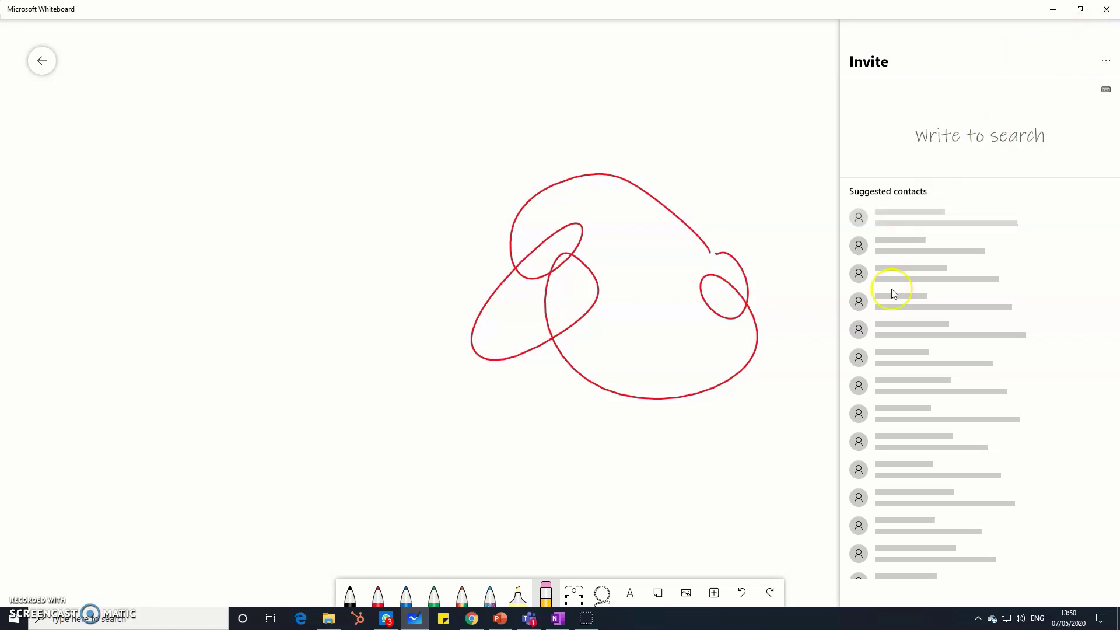
click(793, 443)
Clear the canvas and lay the 45° ruler with the Neon yellow highlighter selected
click(545, 591)
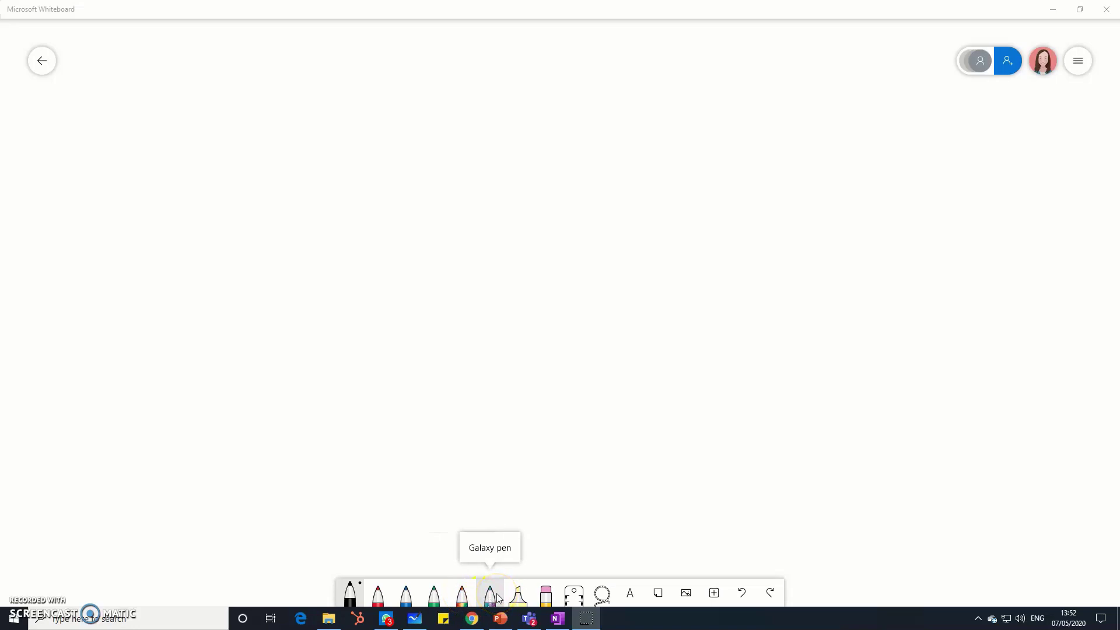
click(505, 598)
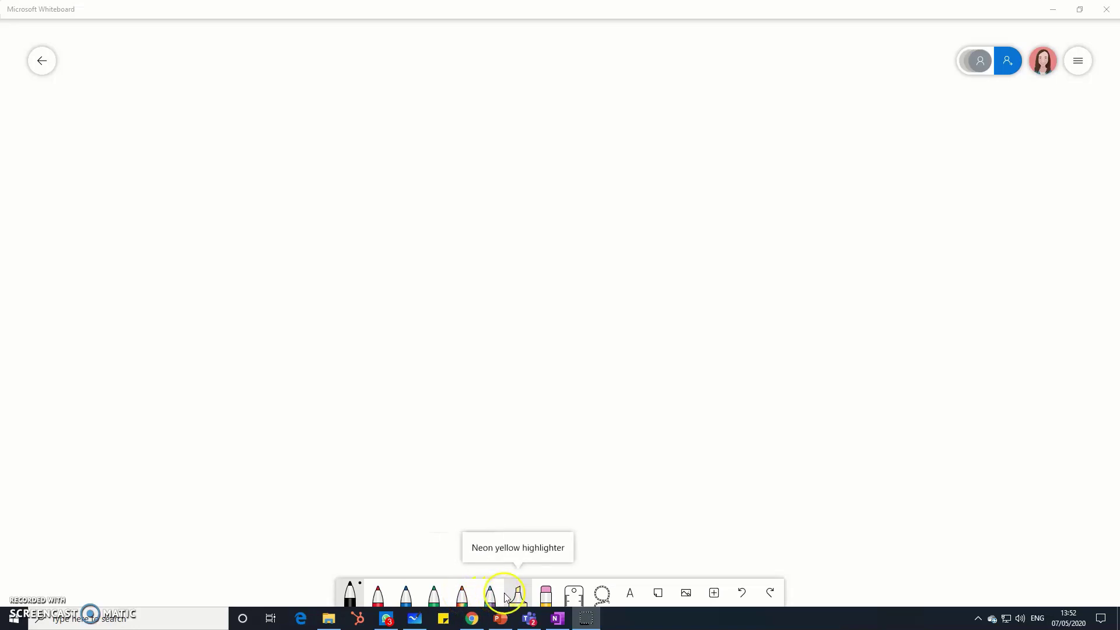
click(574, 593)
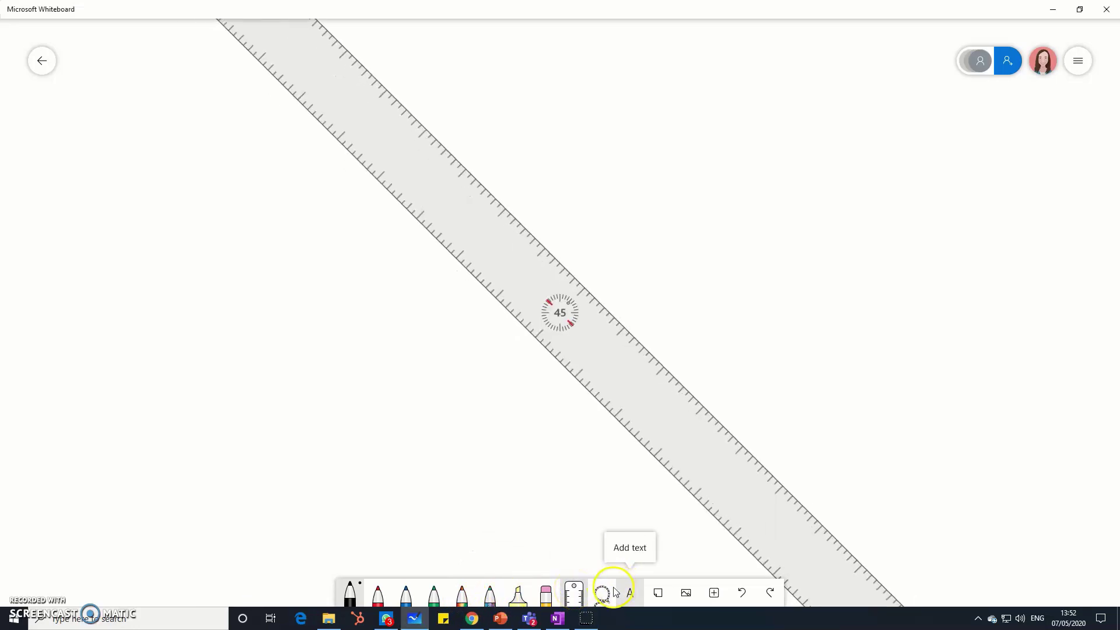
click(527, 595)
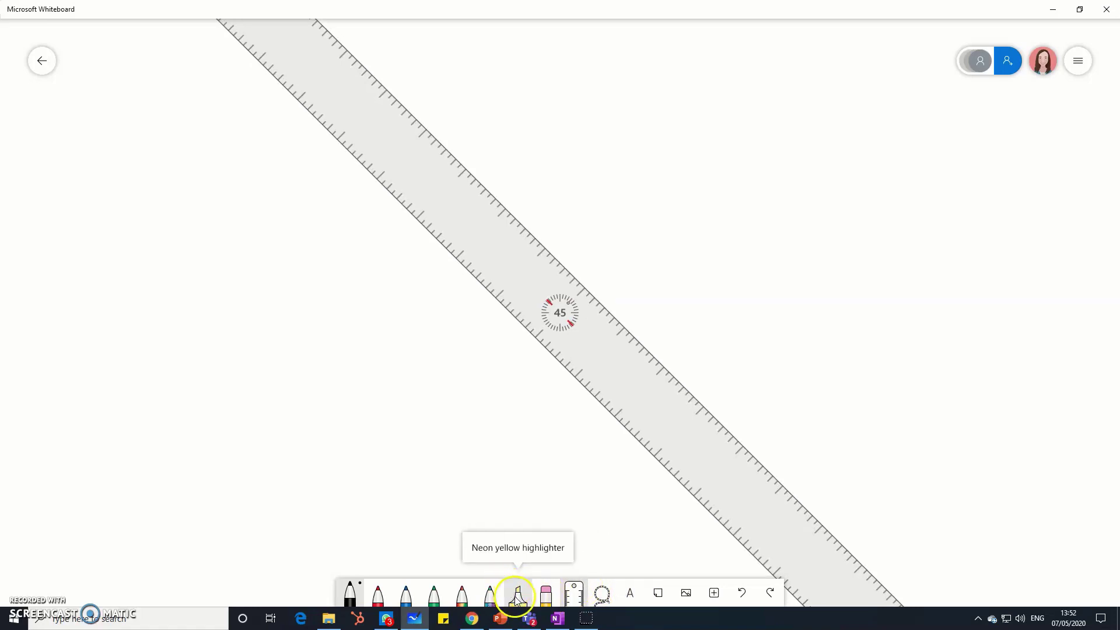
click(631, 601)
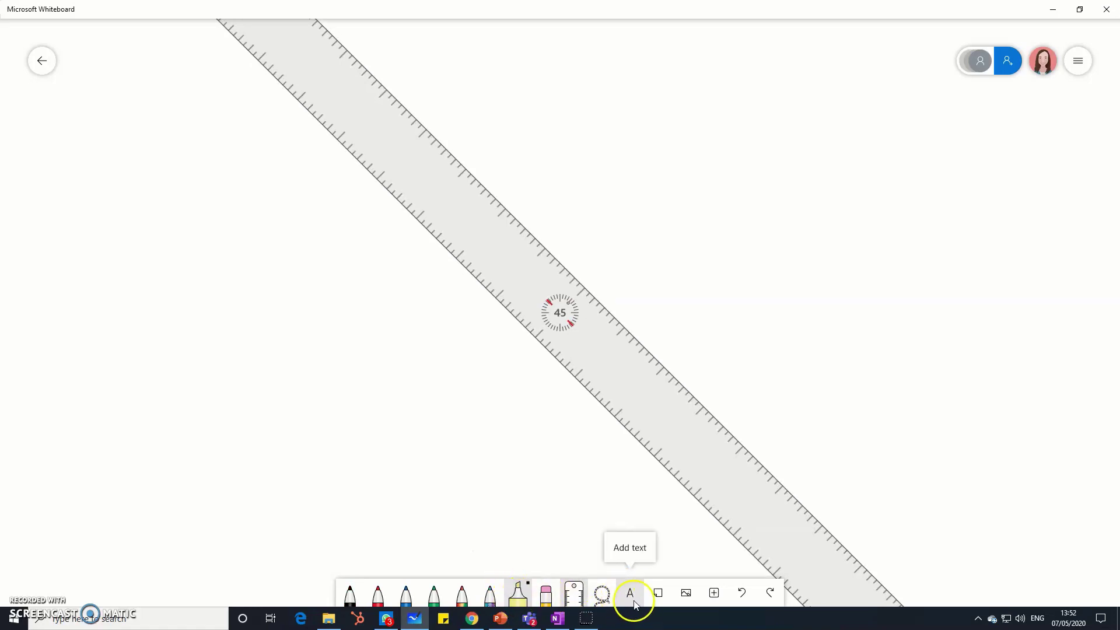
Add the text 'Hello everyone!' in the middle of the board
click(566, 372)
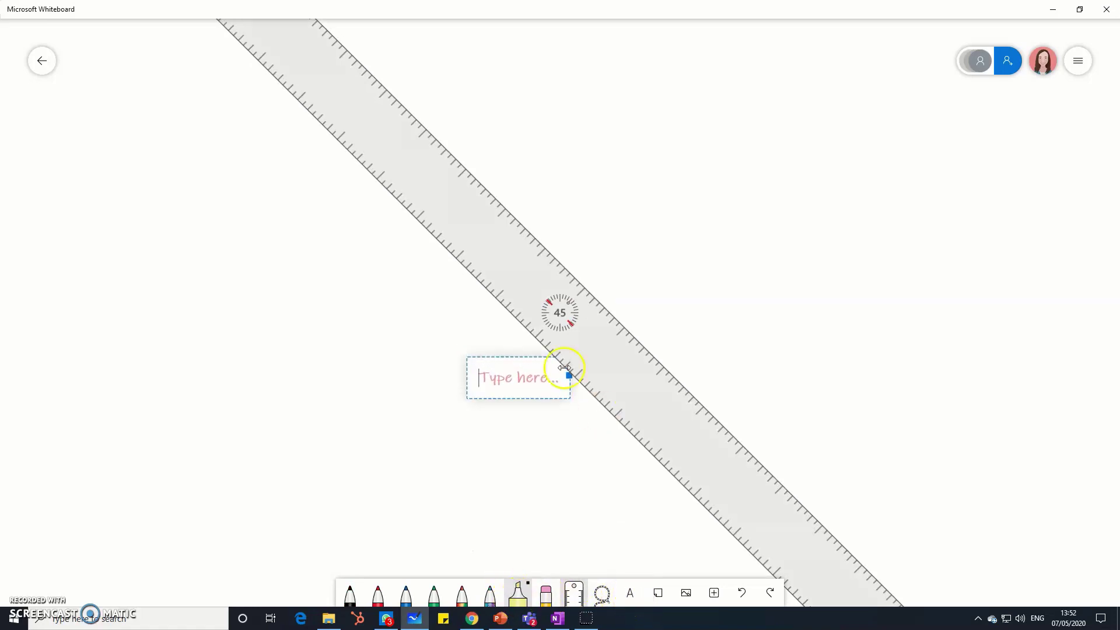
click(518, 401)
text(Hello everyone)
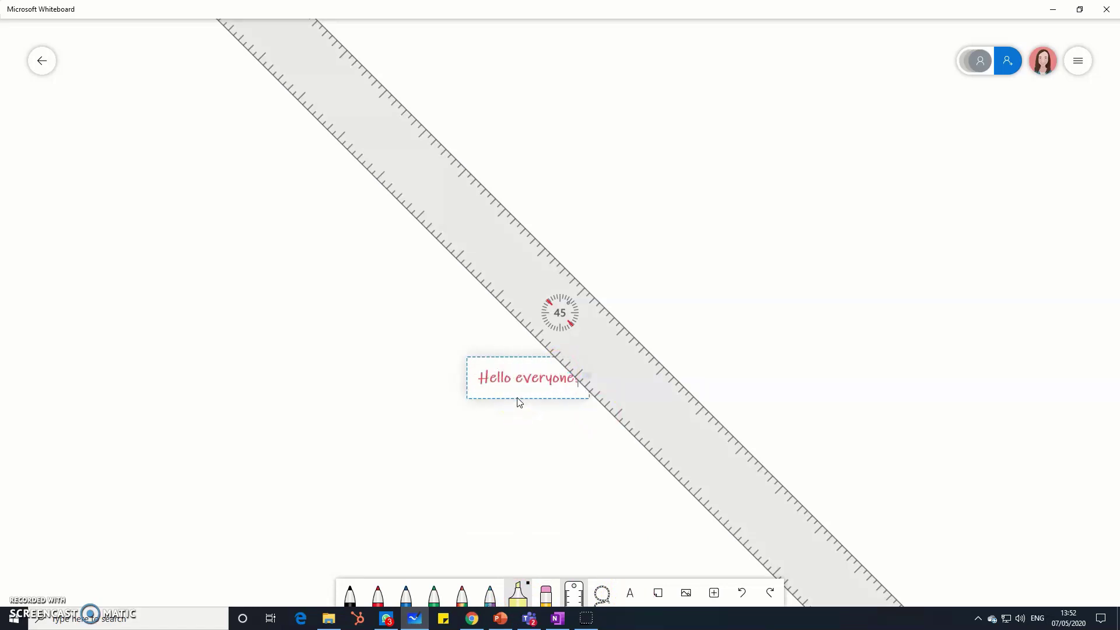
click(537, 488)
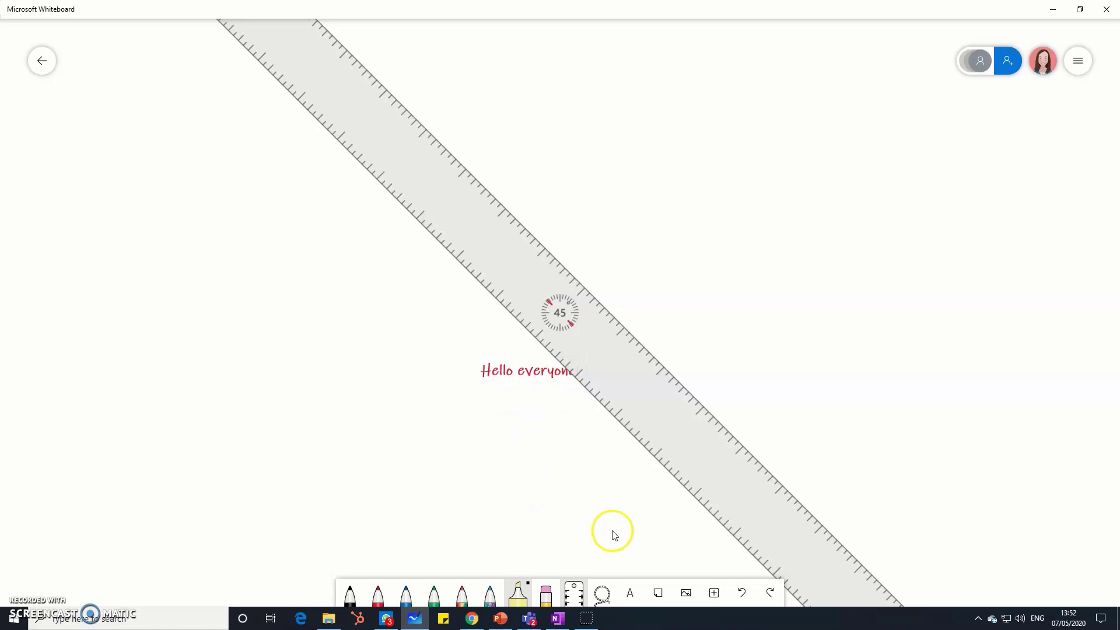
Remove the ruler, make 'Hello everyone!' orange, and add a new sticky note
click(573, 601)
click(528, 376)
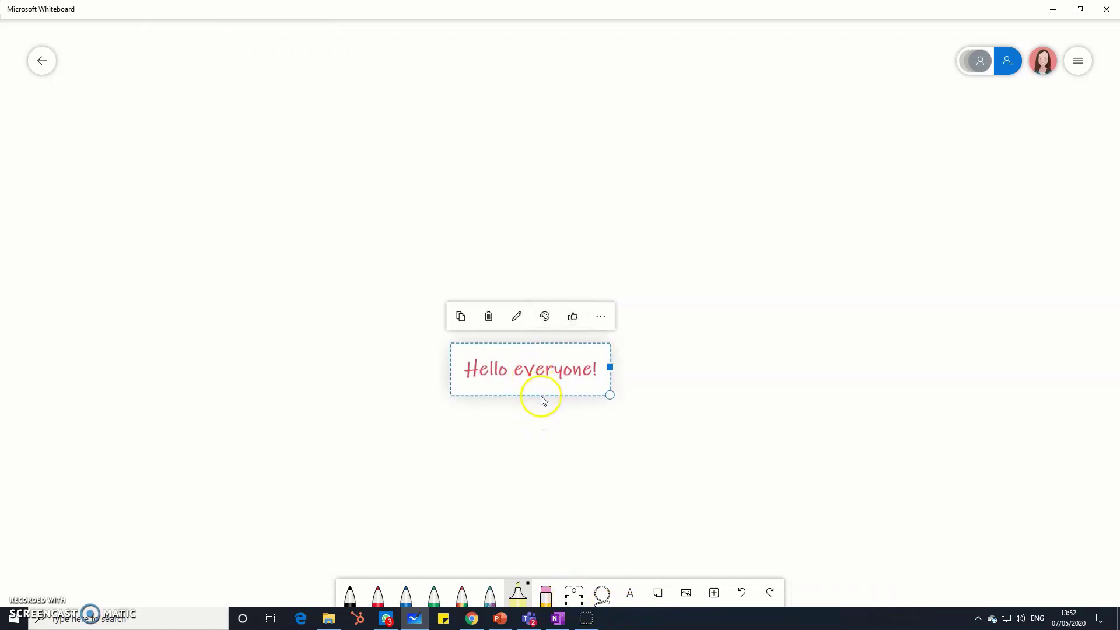
click(547, 317)
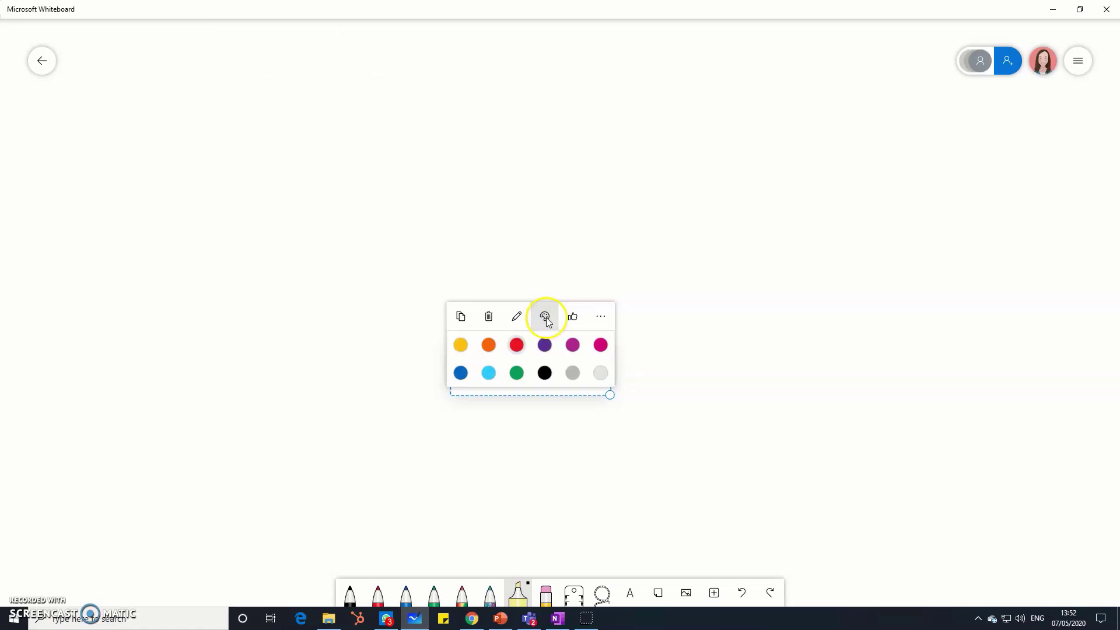
click(489, 344)
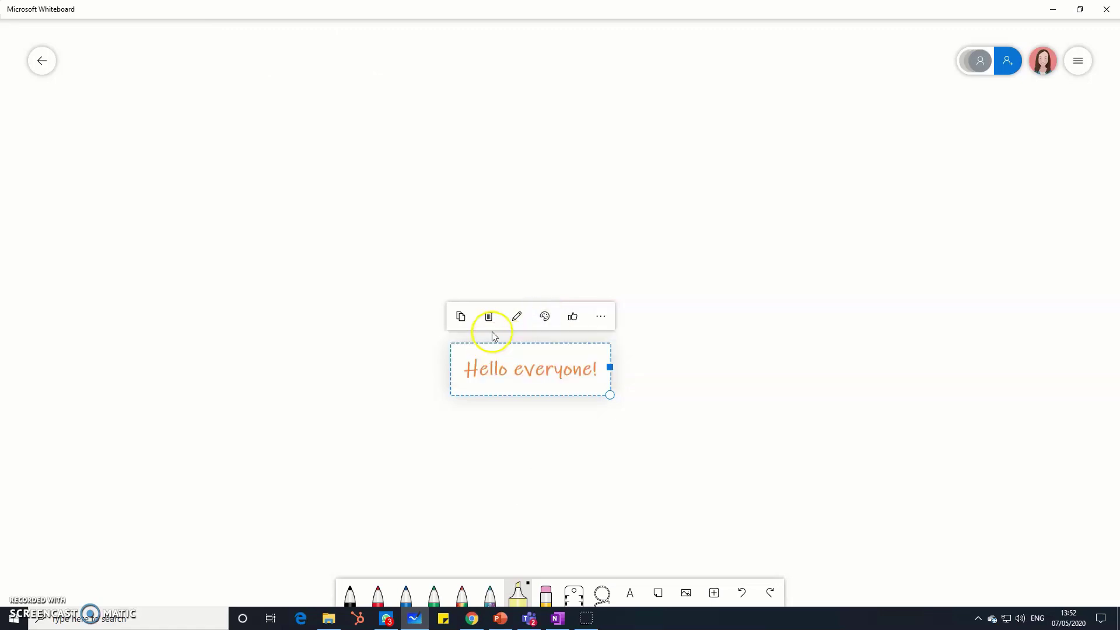
click(660, 593)
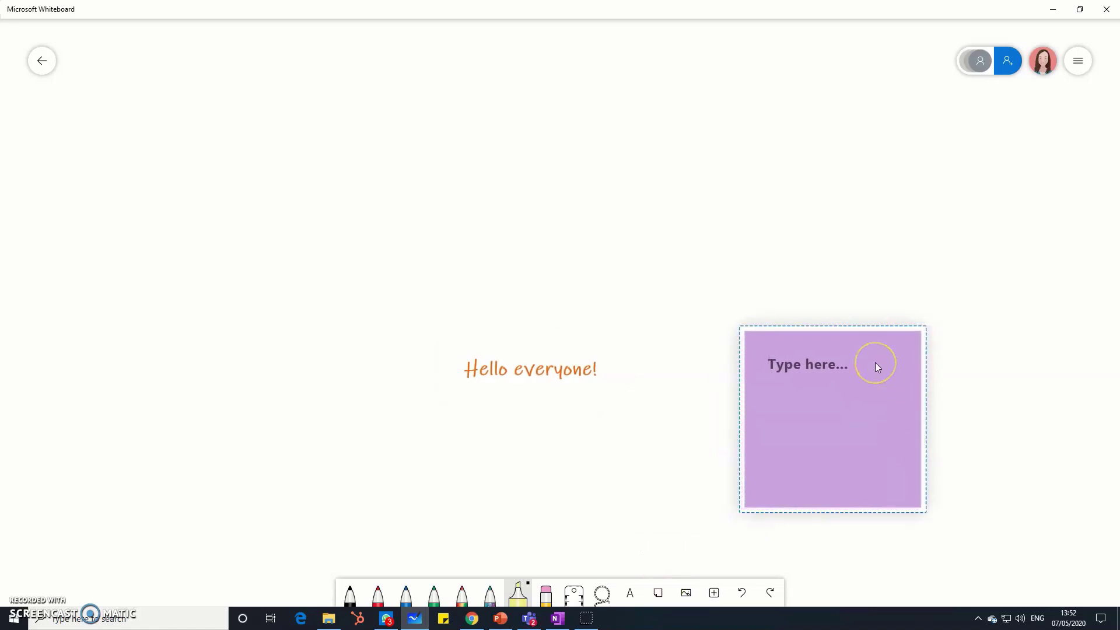
Write 'ideas loads of them here!!!' on the sticky note
text(ideas loads of them here!!!)
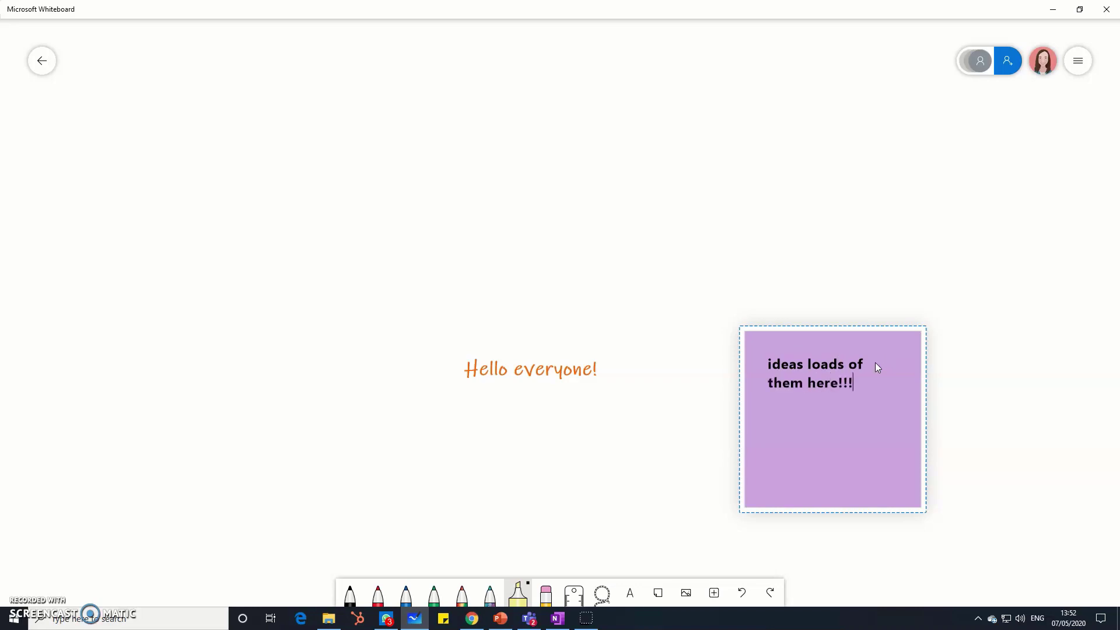
click(858, 360)
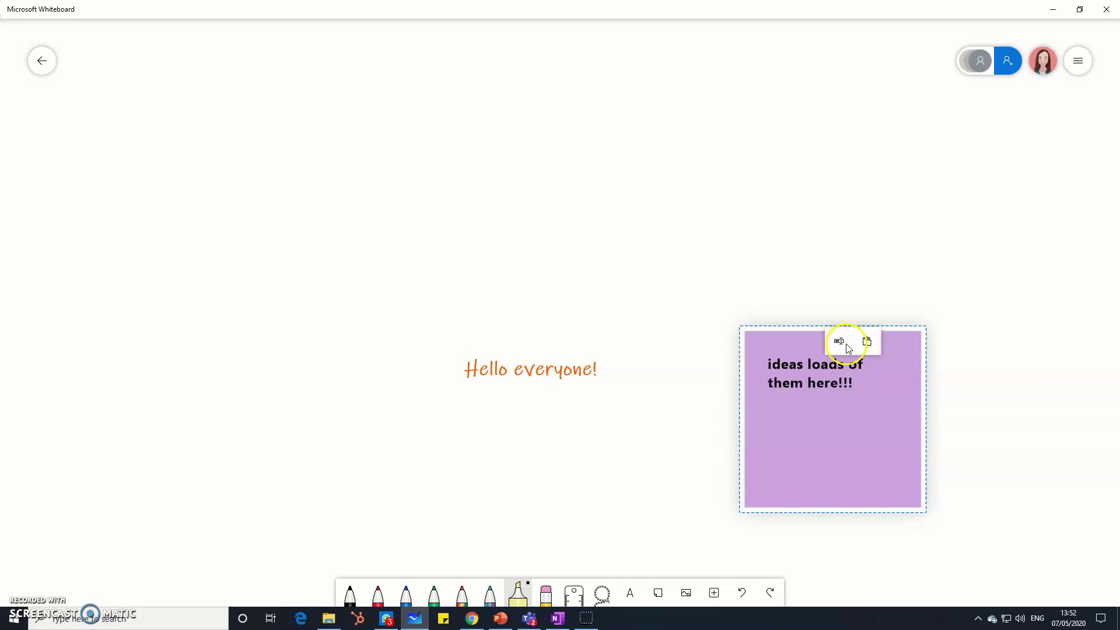
click(882, 384)
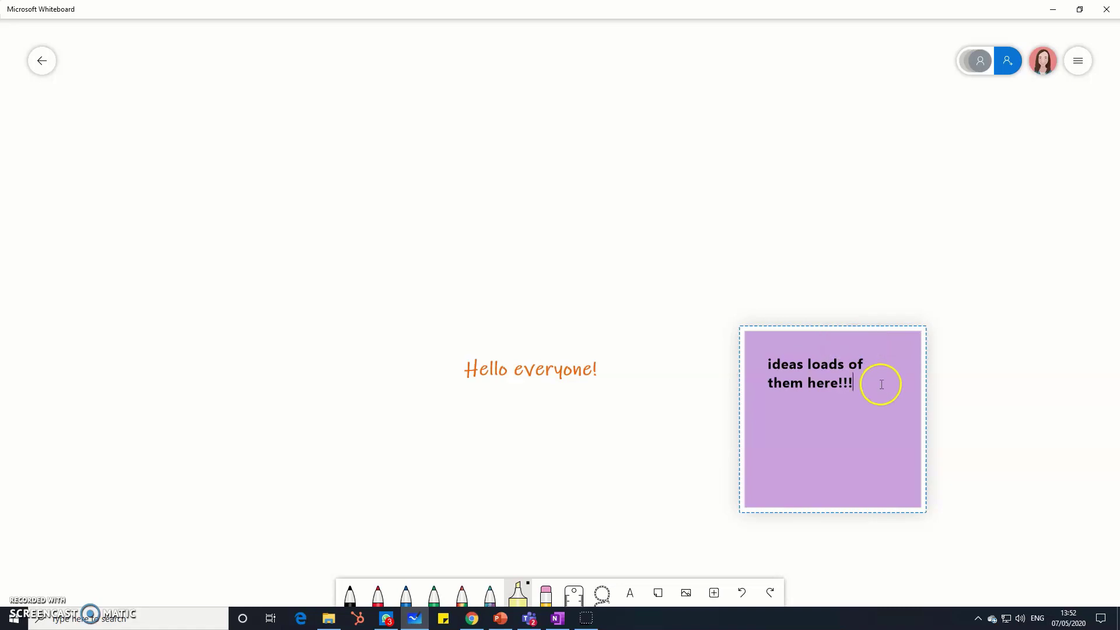
Recolour the sticky note yellow and move it to the board's upper left
click(885, 353)
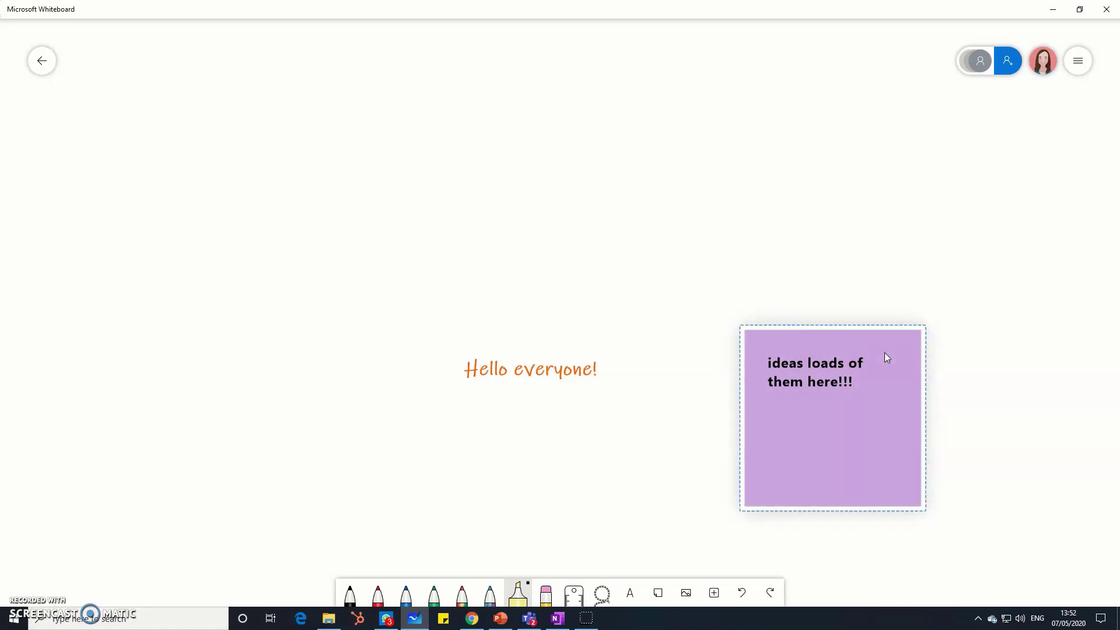
click(858, 308)
click(849, 300)
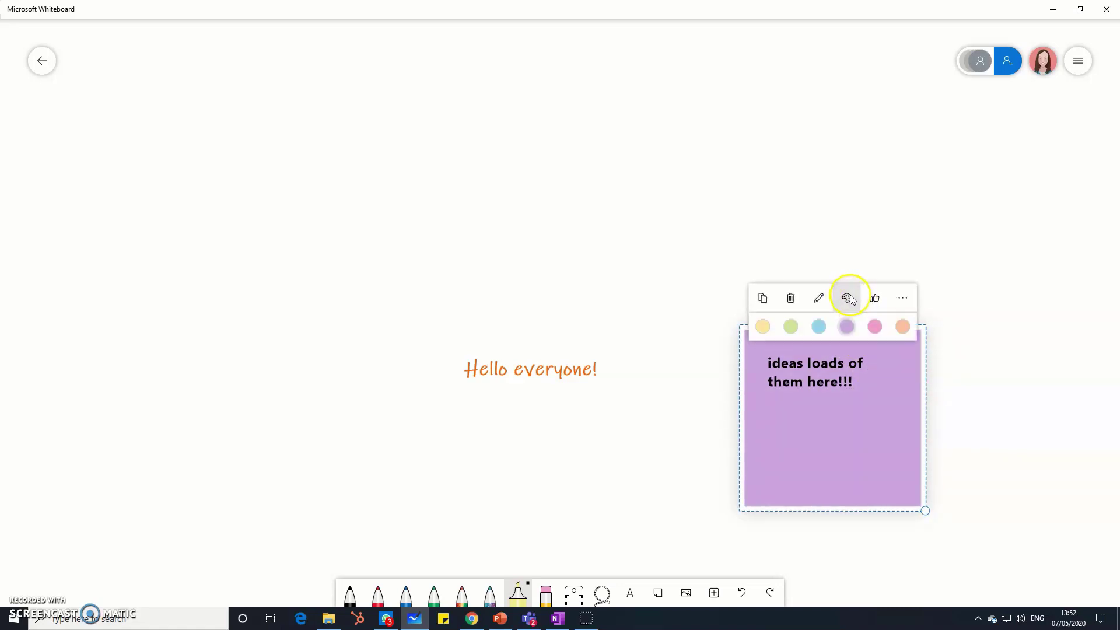
click(765, 326)
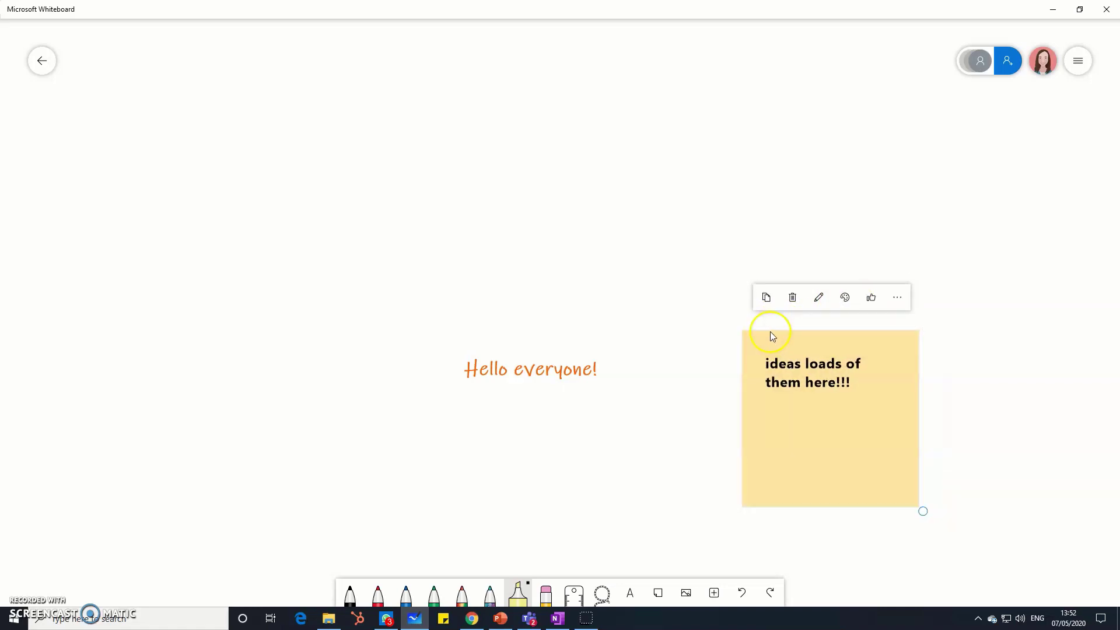
drag(766, 335, 338, 123)
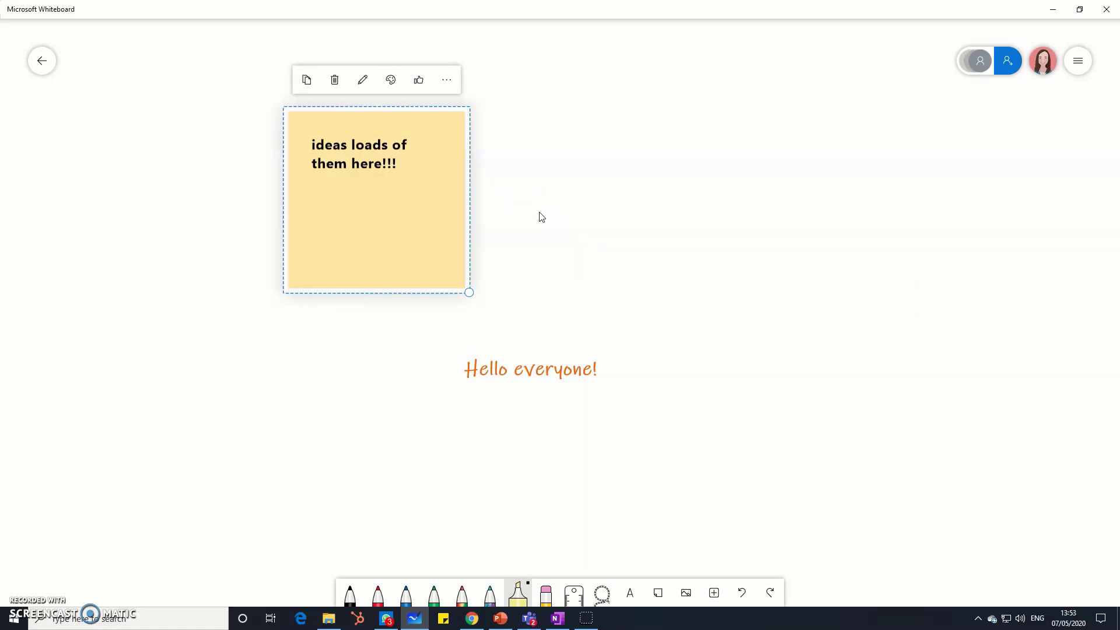
Insert the cat photo 'P1110579 - Copy.JPG' from the computer, enlarged and tilted
click(686, 595)
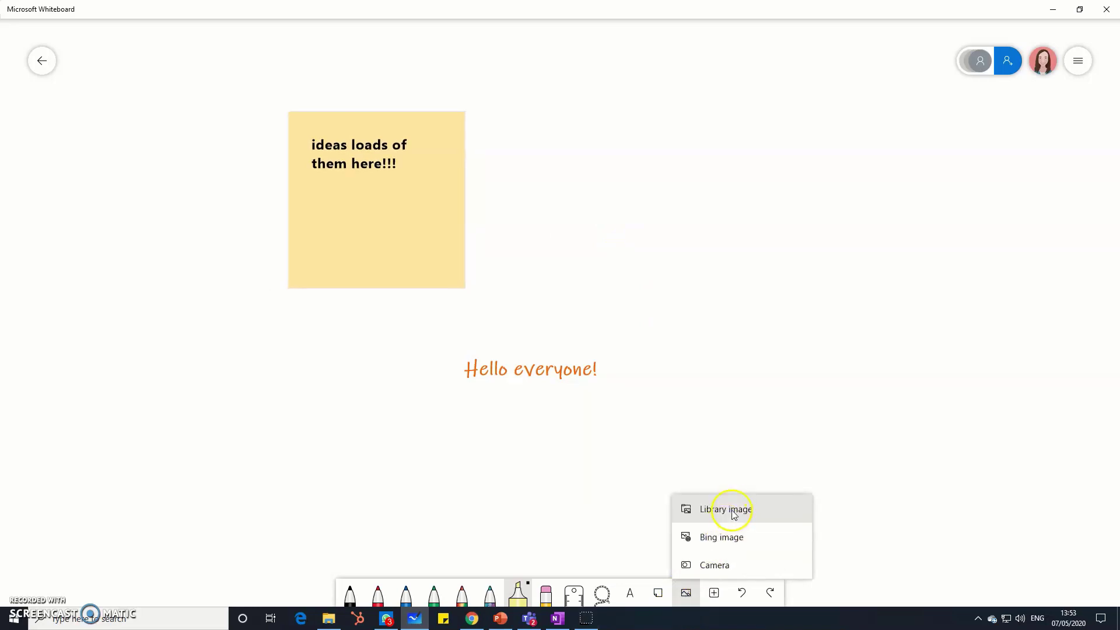
click(735, 510)
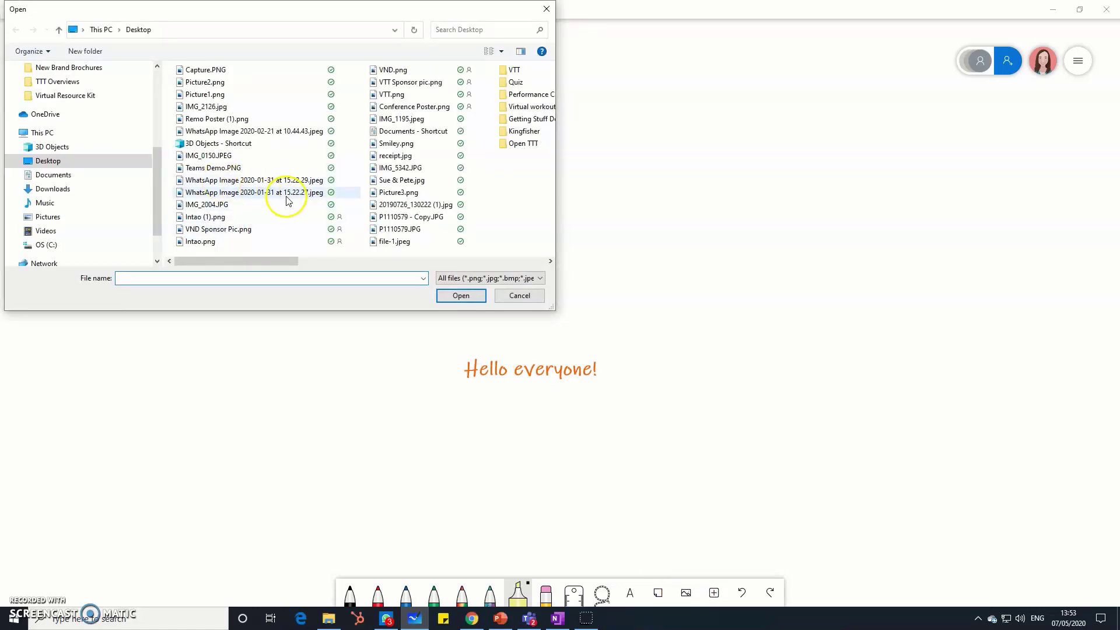
click(414, 218)
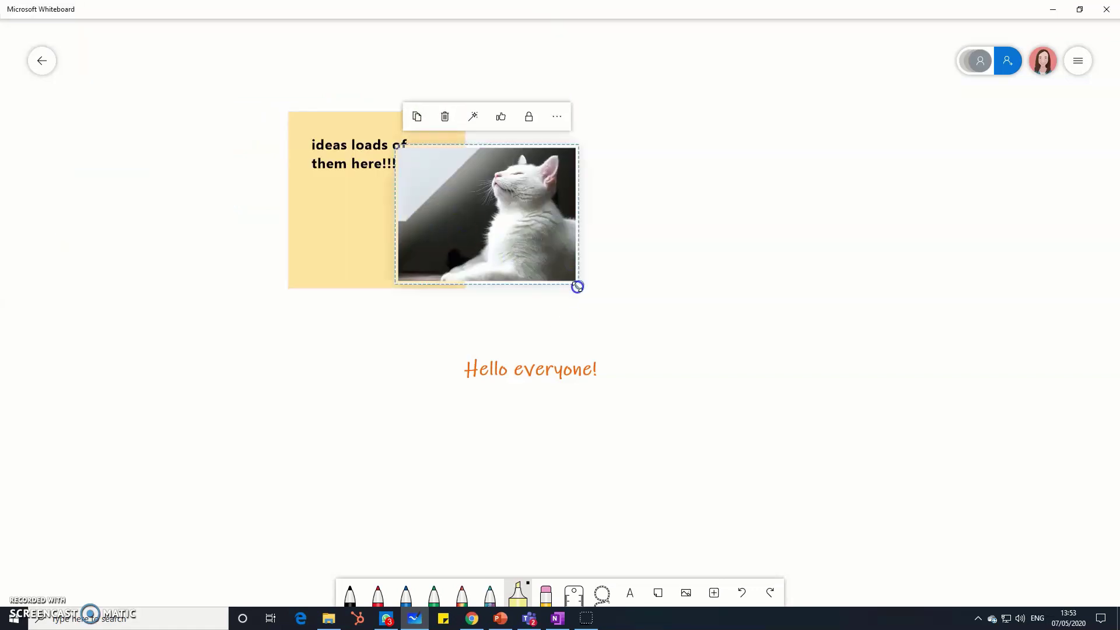
drag(580, 287, 687, 421)
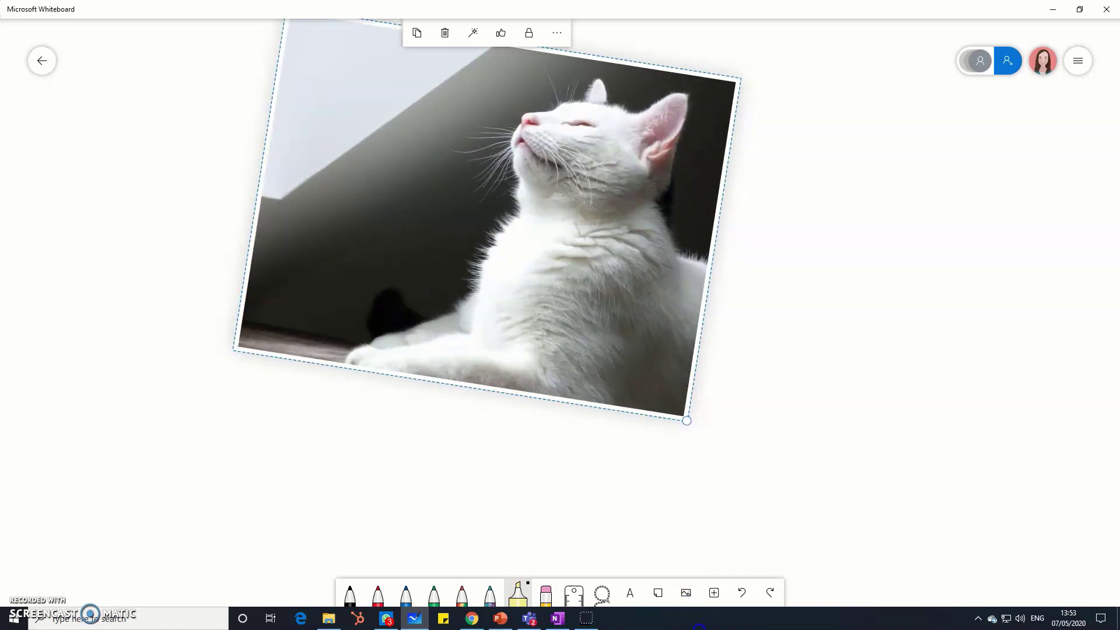
click(714, 594)
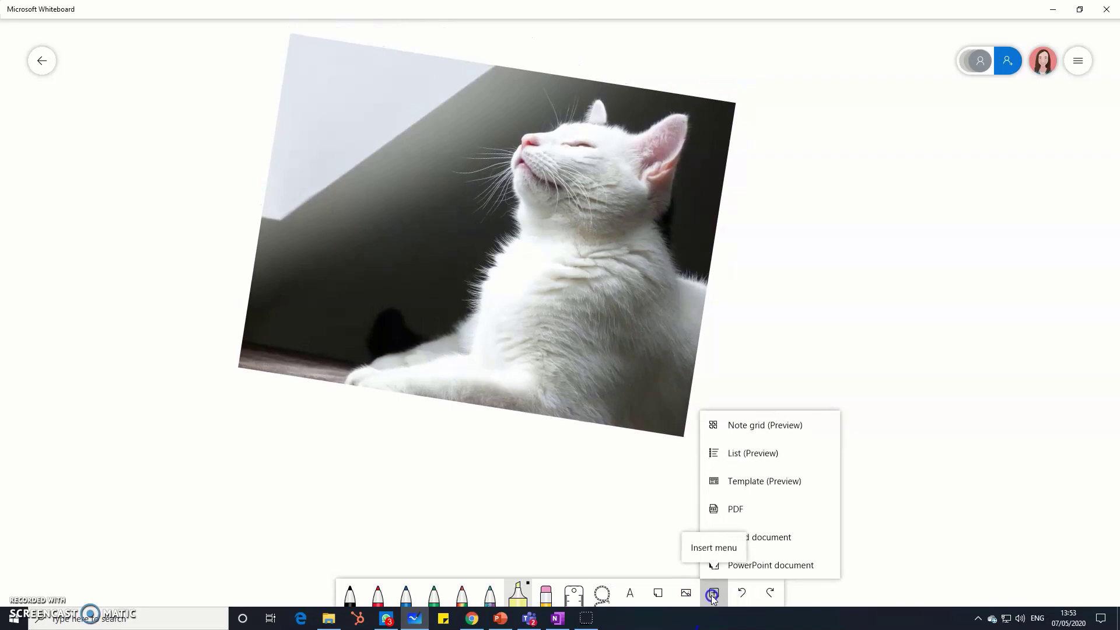
Insert the 'Advice for giving PRAISE' slide from the Giving Feedback Virtual Workshop Presentation
click(788, 566)
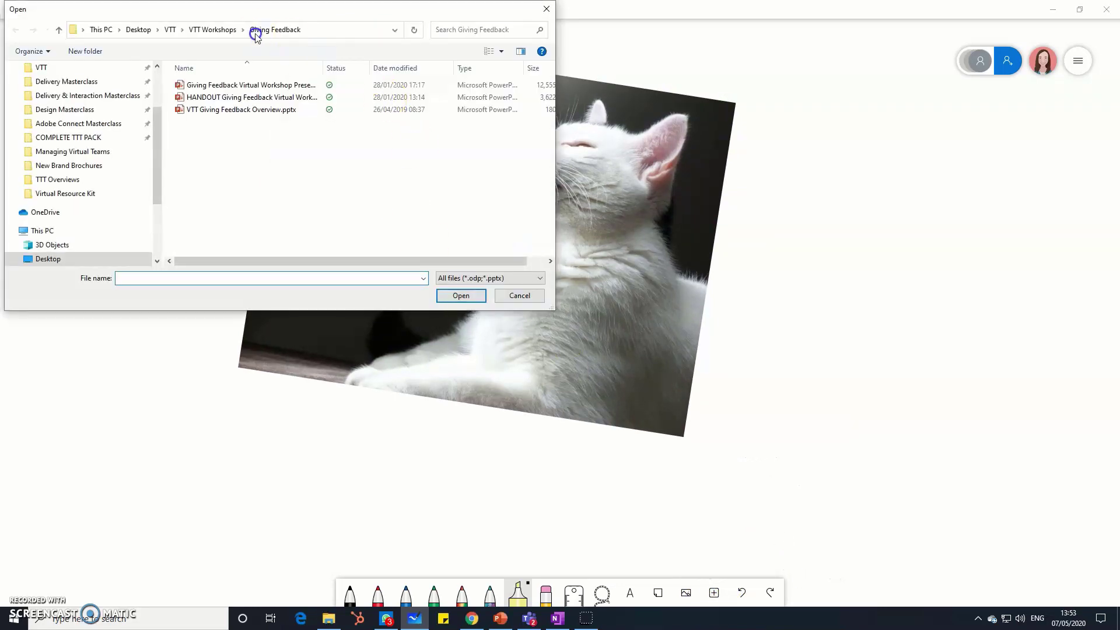
double_click(261, 89)
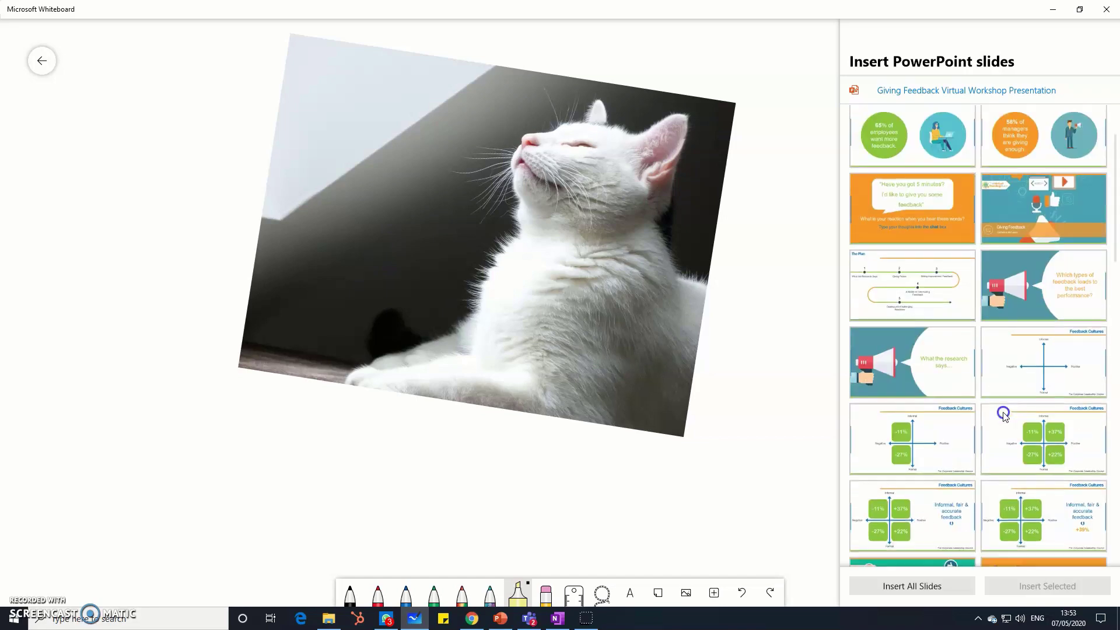
scroll(1004, 415, down, 5)
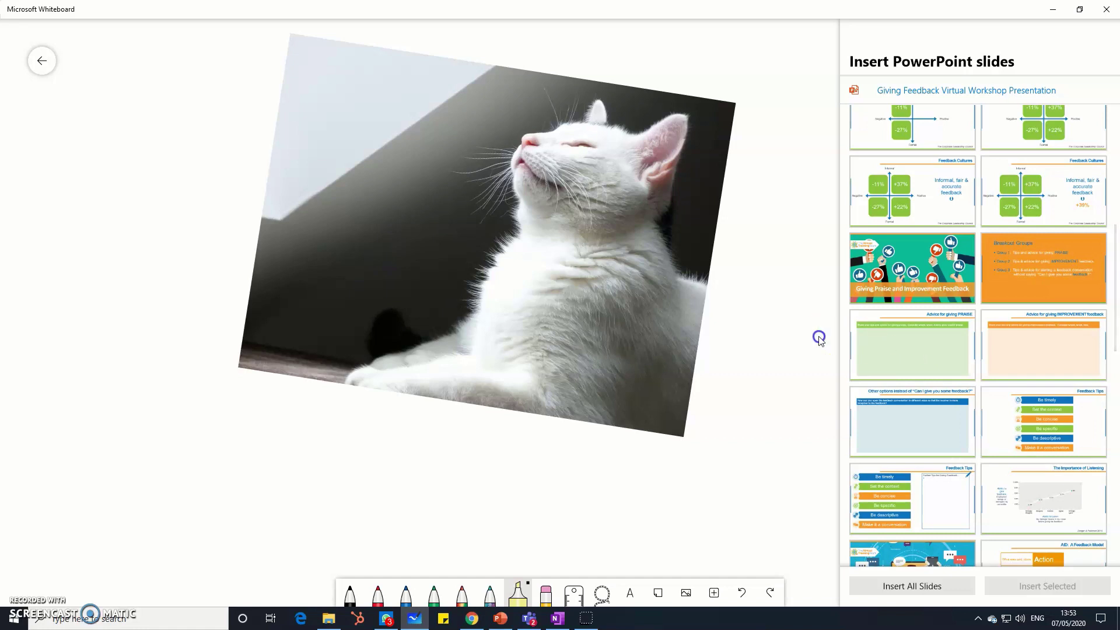
scroll(893, 318, down, 1)
click(893, 316)
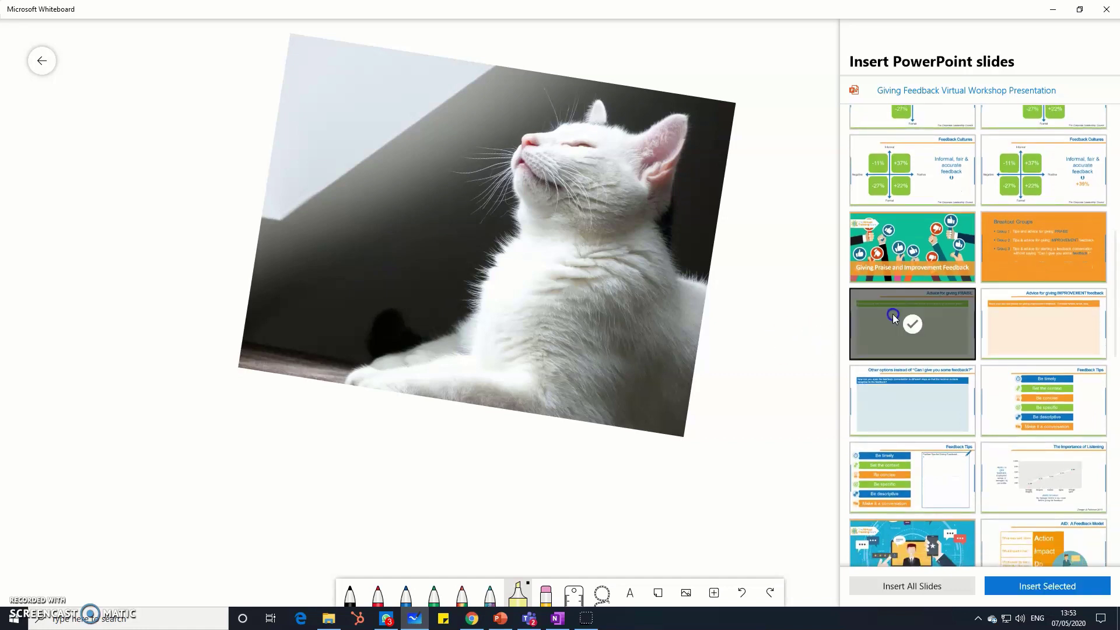
click(1025, 591)
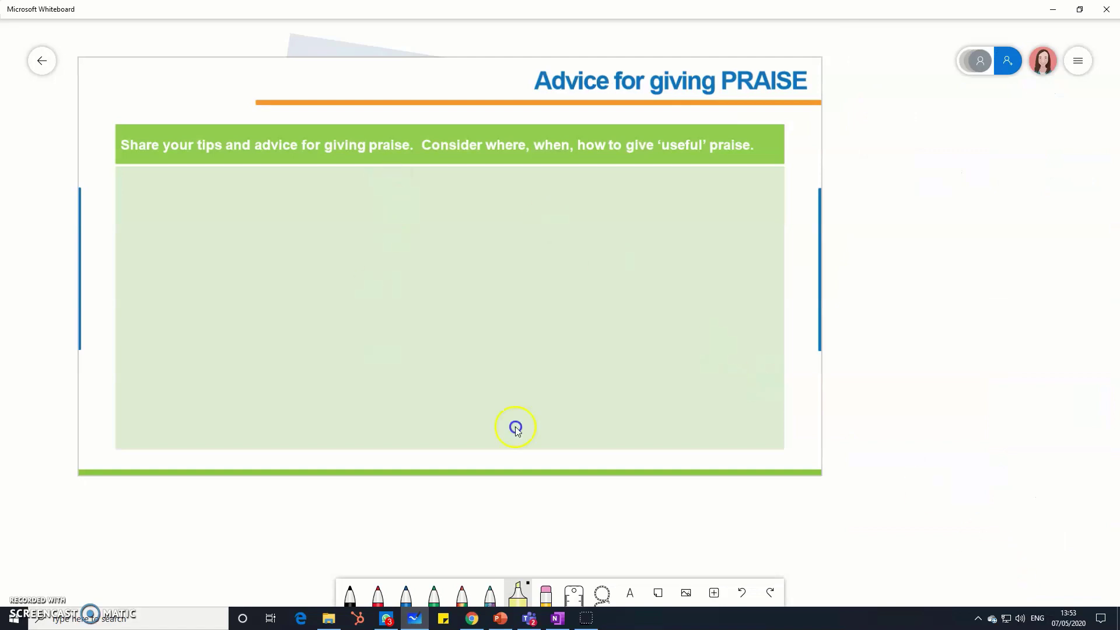
Place a note reading 'ideas.....' near the bottom of the PRAISE slide's green box
click(659, 603)
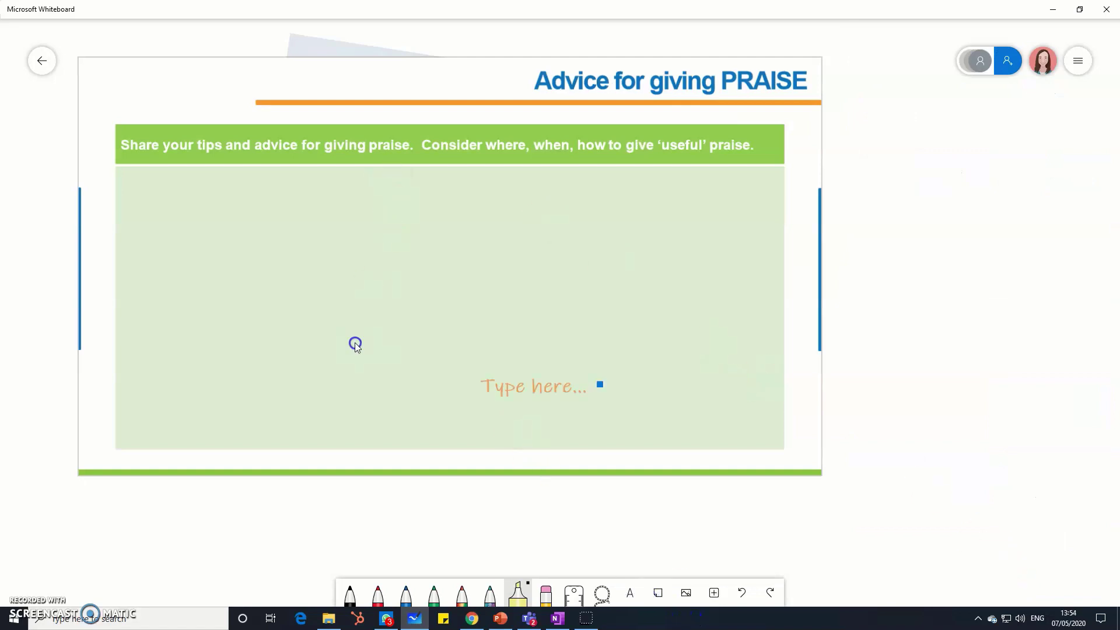
click(489, 435)
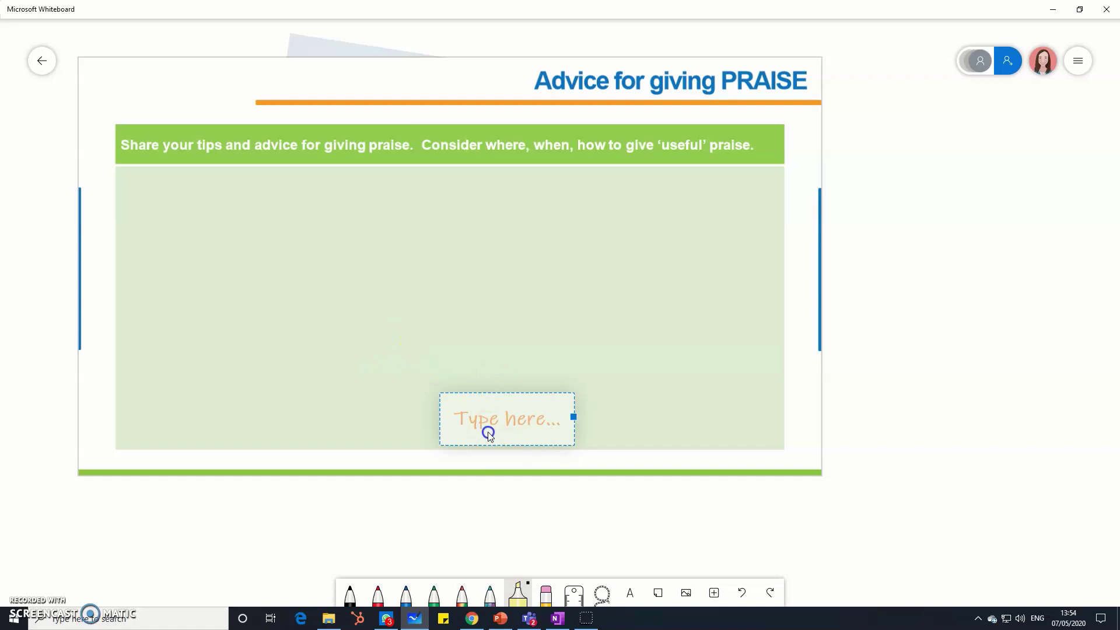
text(idea)
key(BackSpace)
key(BackSpace)
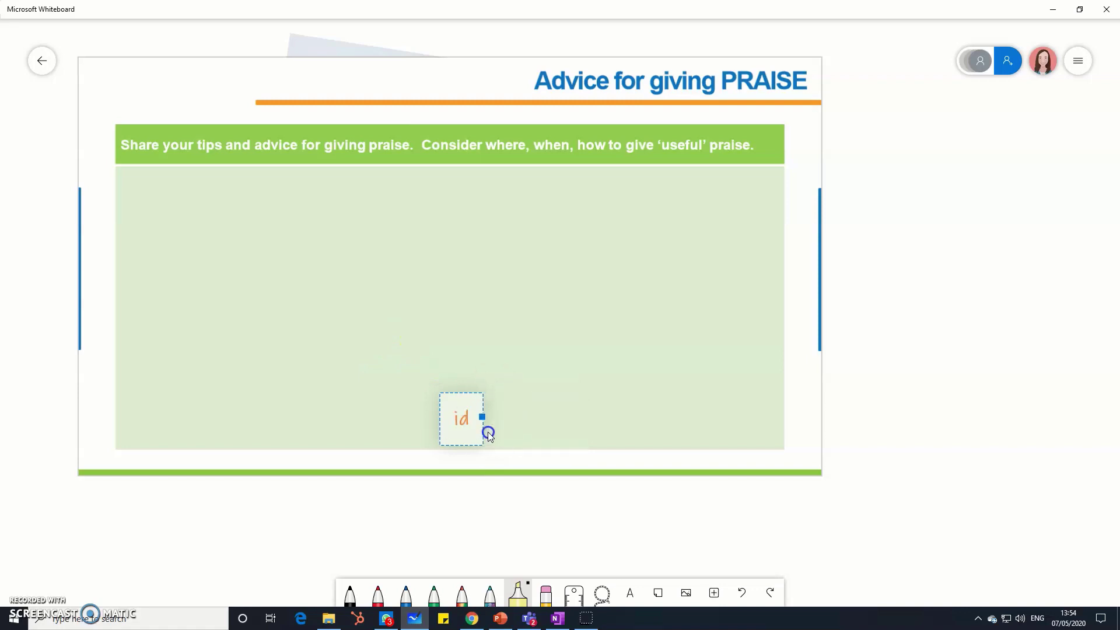
text(eas.....)
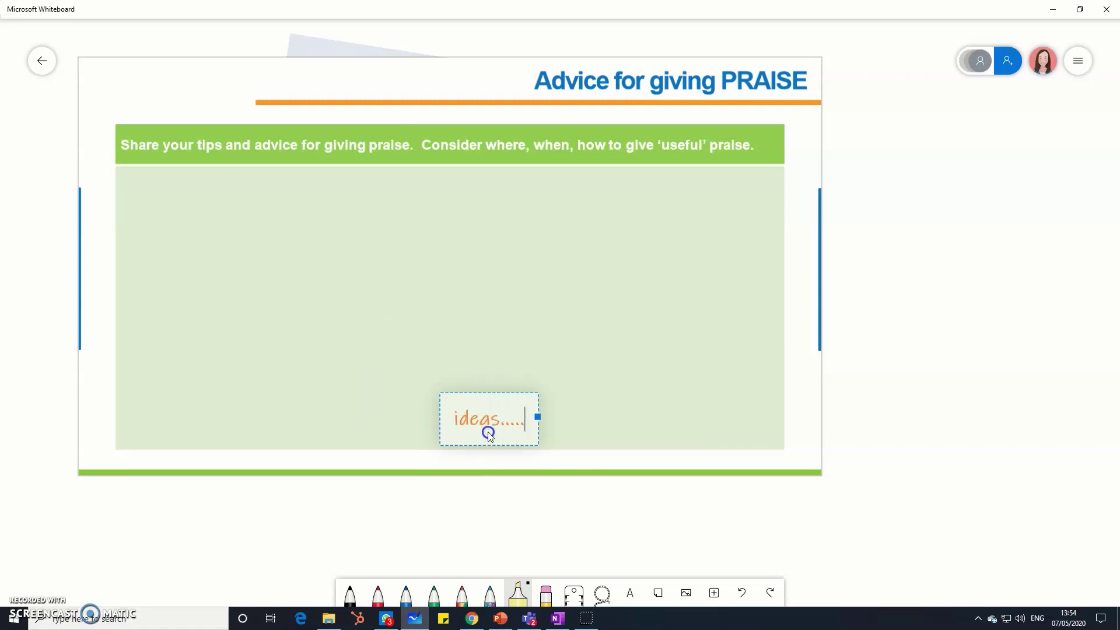
click(911, 269)
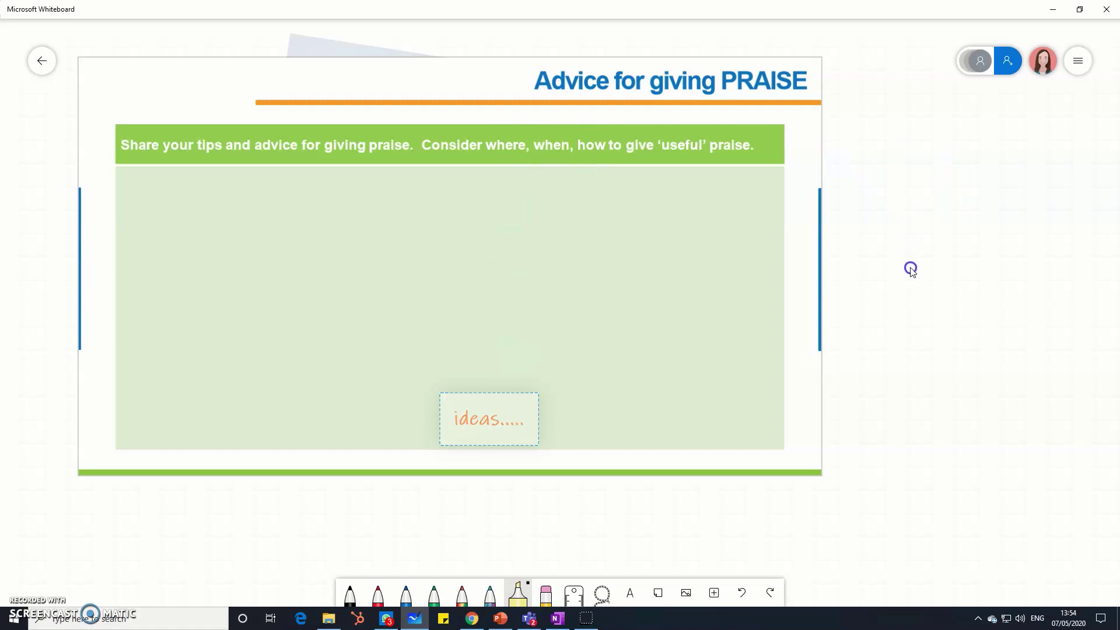